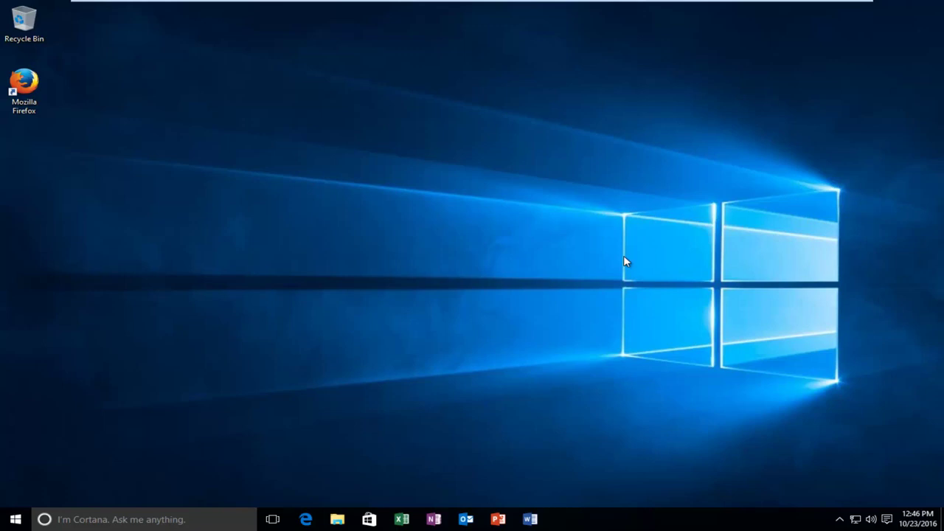
# Search Windows for 'chrome' from the Start menu search box.
pyautogui.click(15, 519)
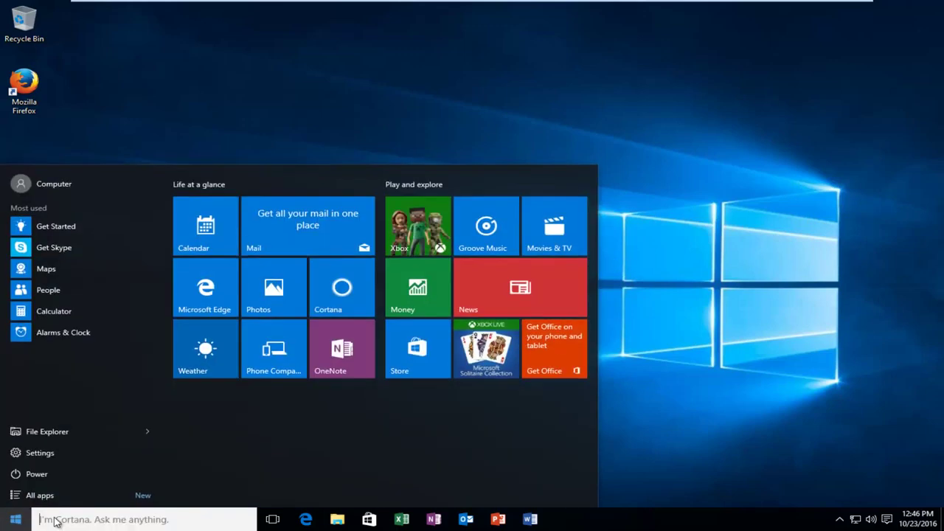
pyautogui.click(58, 519)
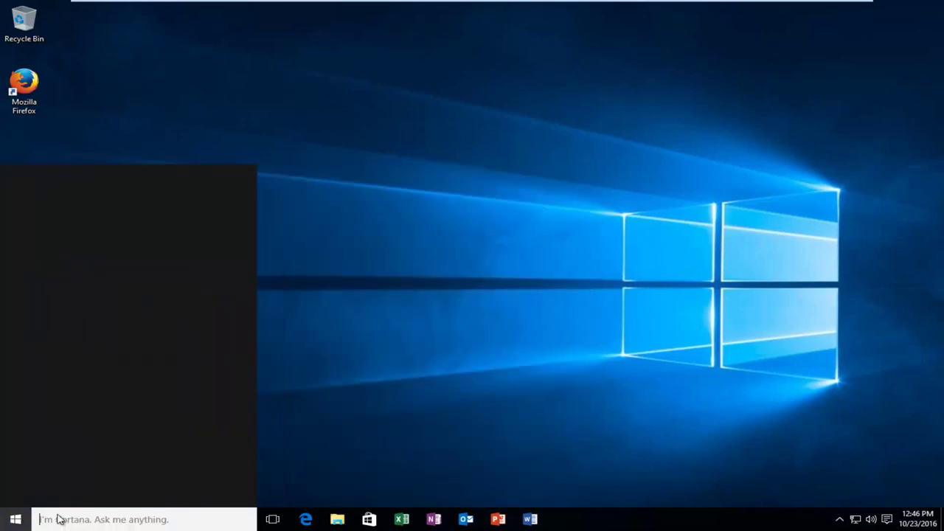
pyautogui.write('ch')
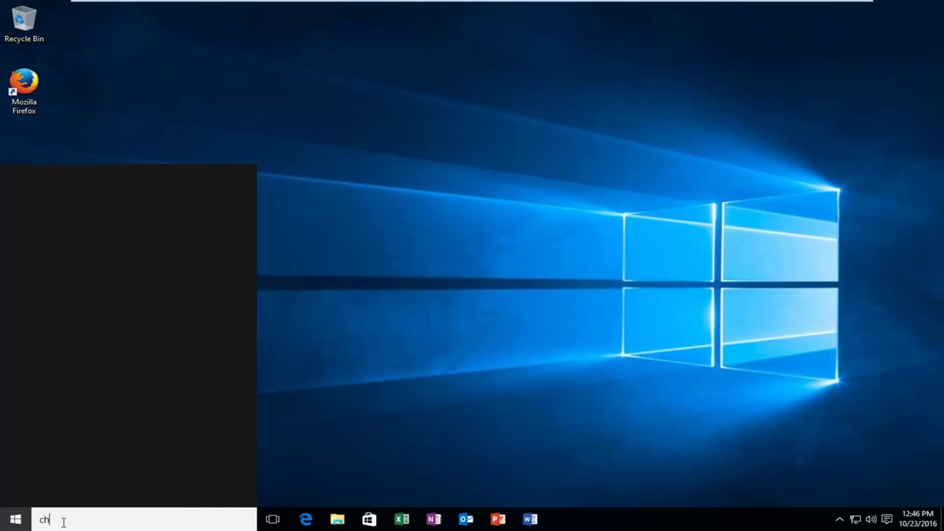
pyautogui.write('rome')
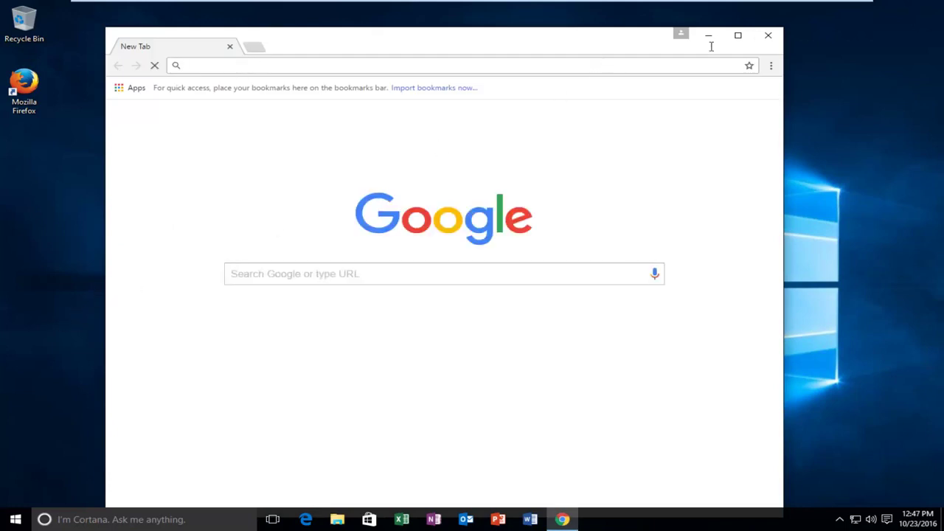
# Maximize the Chrome window and open Settings from the browser's main menu.
pyautogui.click(738, 34)
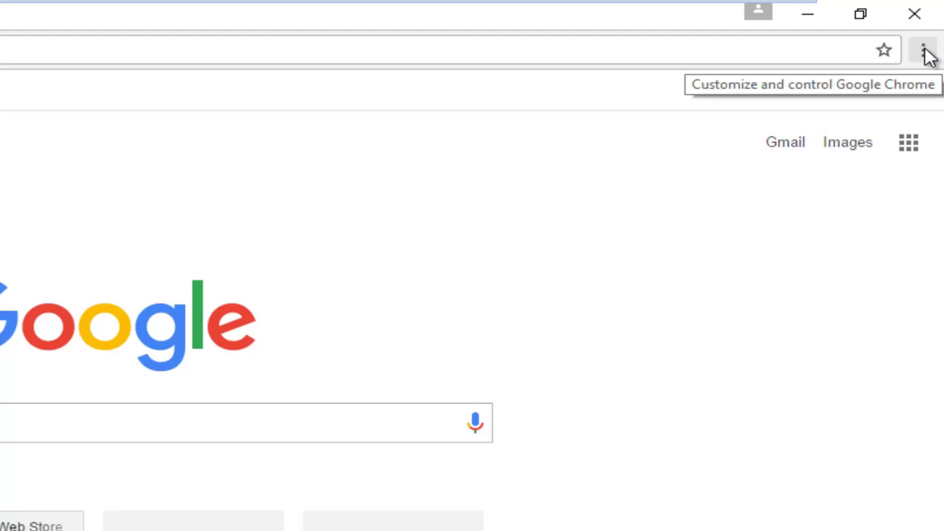
pyautogui.click(925, 52)
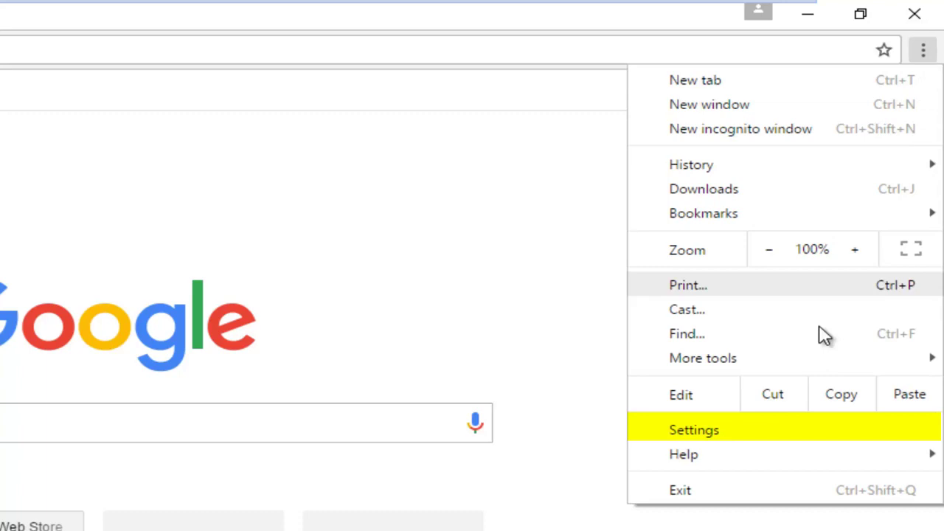
pyautogui.click(697, 432)
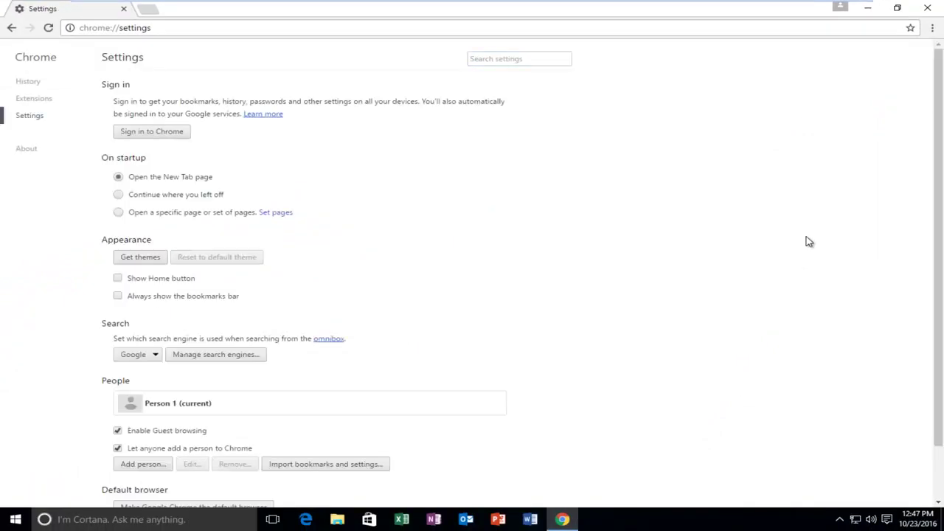
# Show advanced settings and open the Languages dialog from the Languages section.
pyautogui.moveTo(942, 195); pyautogui.dragTo(942, 247)
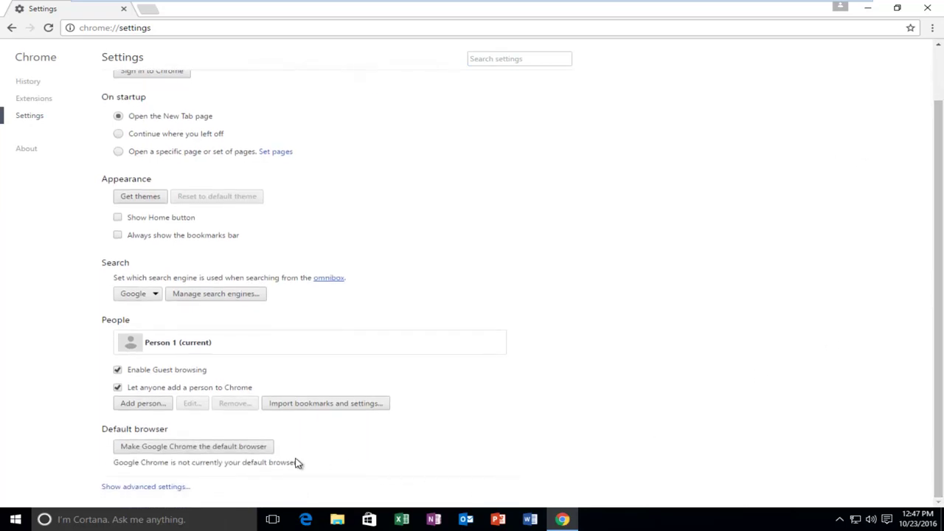
pyautogui.click(140, 488)
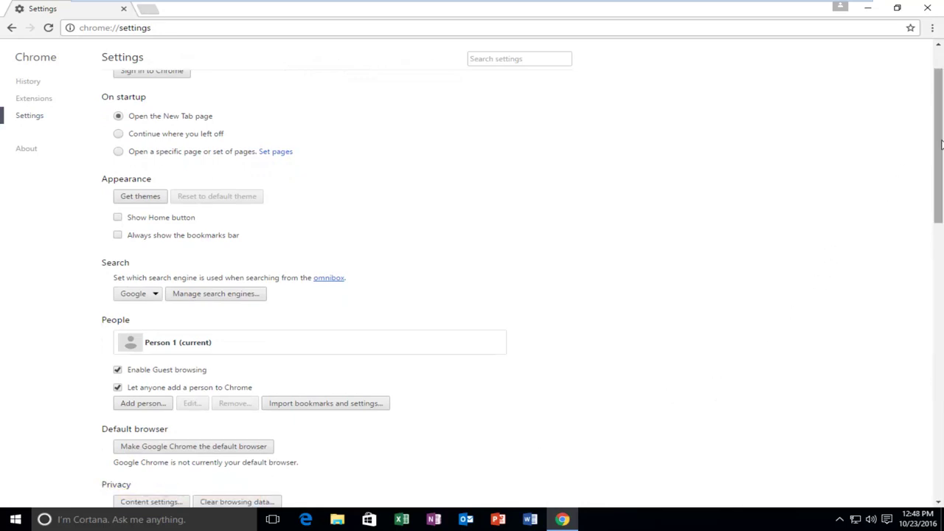
pyautogui.moveTo(941, 144); pyautogui.dragTo(939, 338)
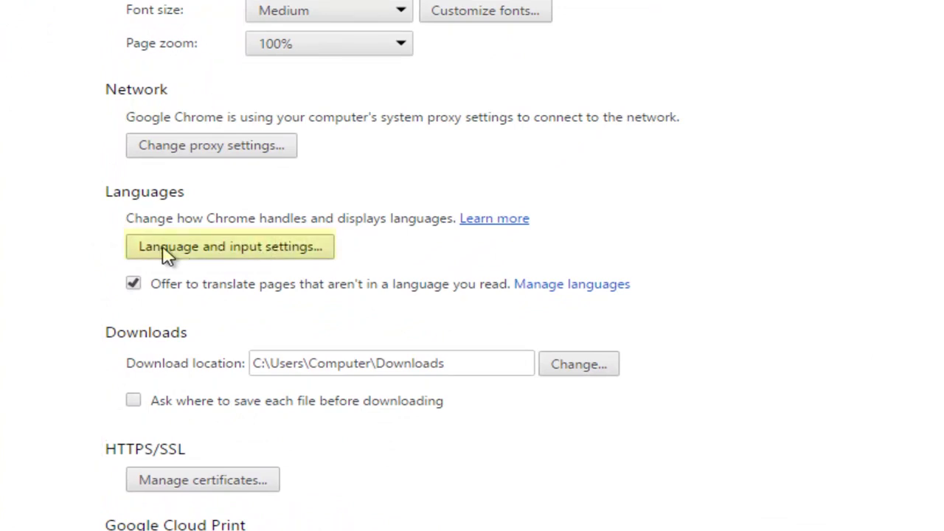
pyautogui.click(279, 254)
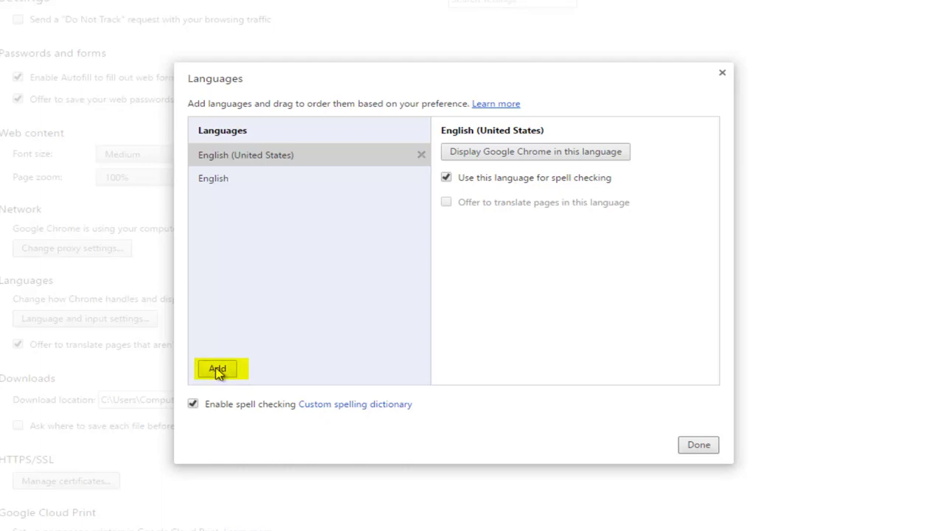
# Open the Add language box from Chrome's Languages dialog.
pyautogui.click(217, 371)
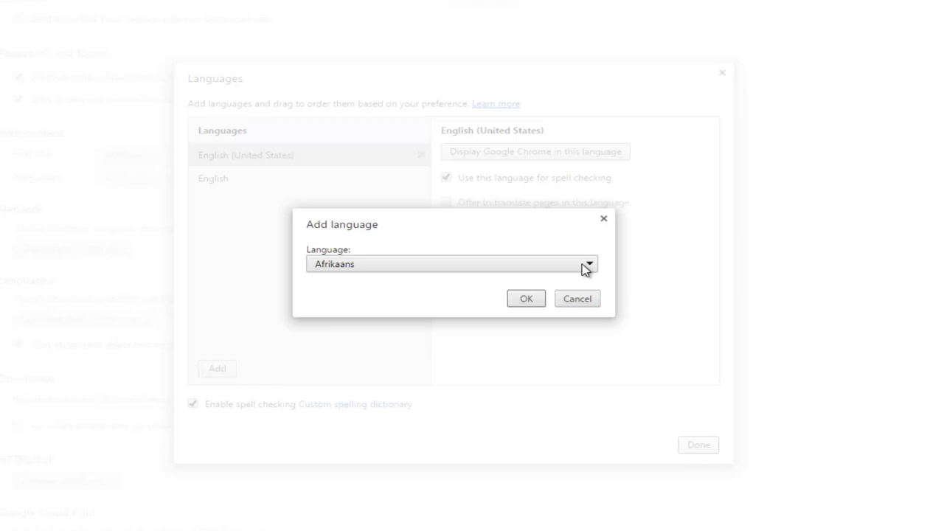
# Pick 'Italian - italiano' from the language dropdown and confirm adding it.
pyautogui.click(586, 267)
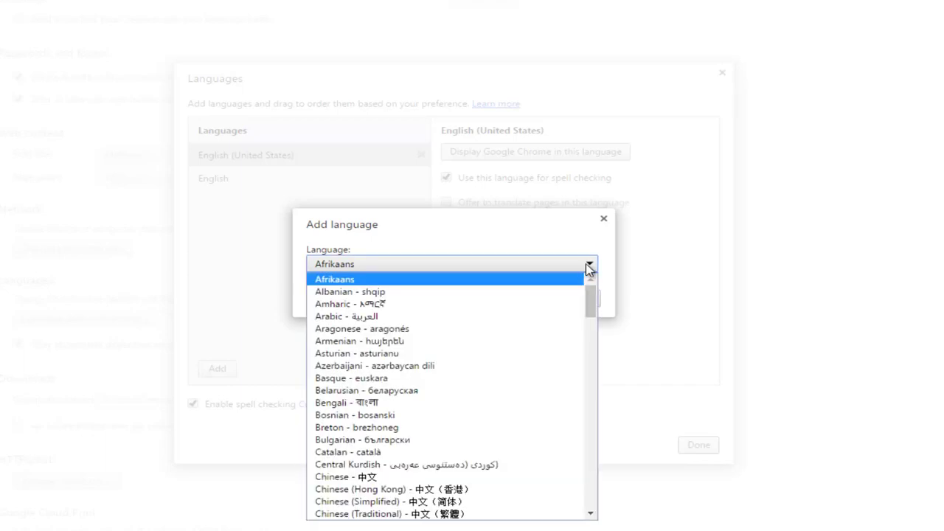
pyautogui.moveTo(590, 302)
pyautogui.mouseDown()
pyautogui.moveTo(596, 400)
pyautogui.moveTo(594, 393)
pyautogui.mouseUp()
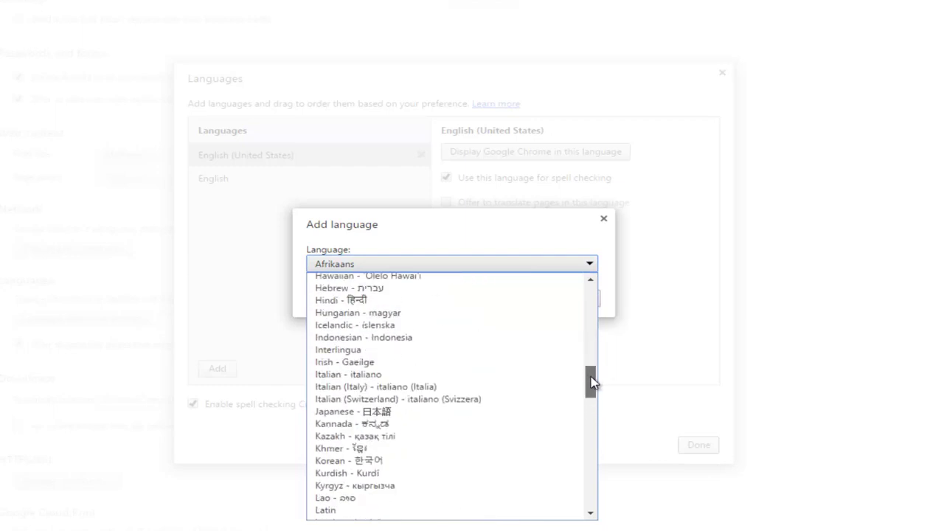
pyautogui.click(352, 376)
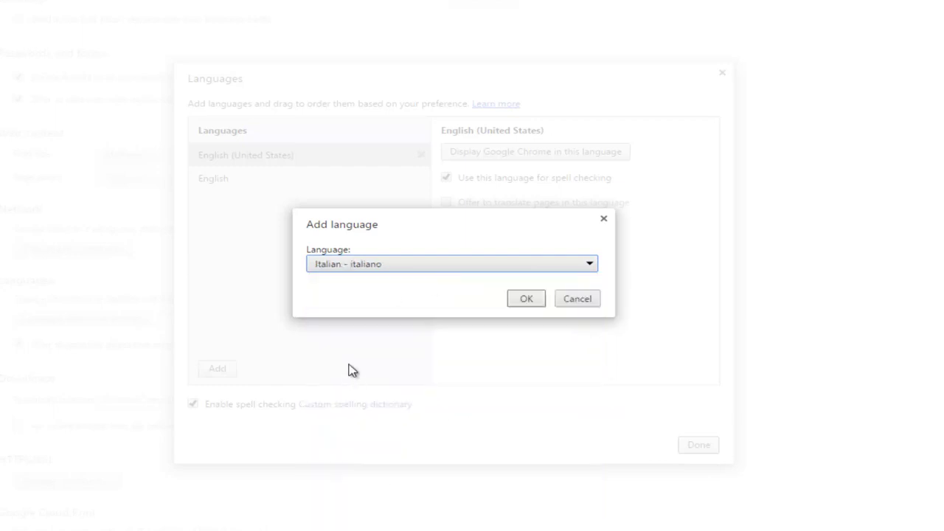
pyautogui.click(526, 302)
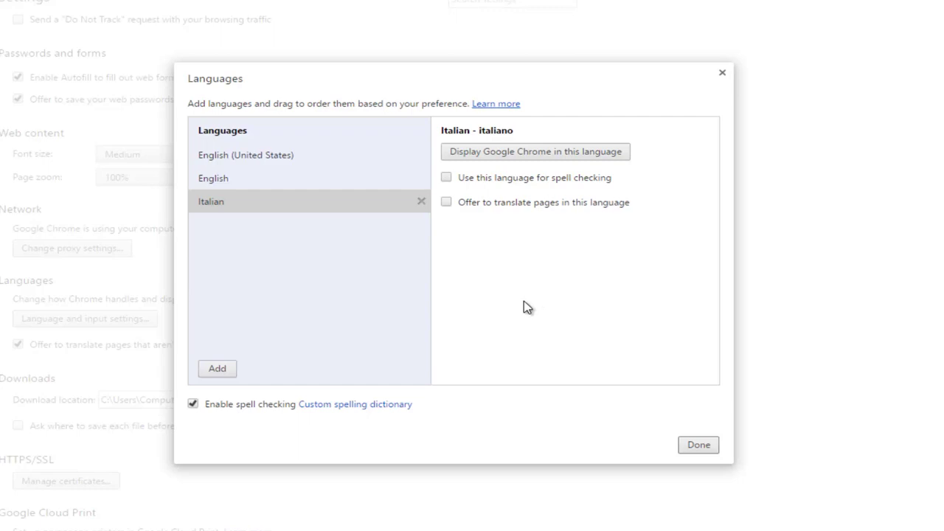
# Move Italian above English (United States) and set it as Chrome's display language.
pyautogui.click(221, 203)
pyautogui.moveTo(223, 206)
pyautogui.mouseDown()
pyautogui.moveTo(293, 204)
pyautogui.moveTo(274, 147)
pyautogui.mouseUp()
pyautogui.moveTo(328, 203); pyautogui.dragTo(317, 147)
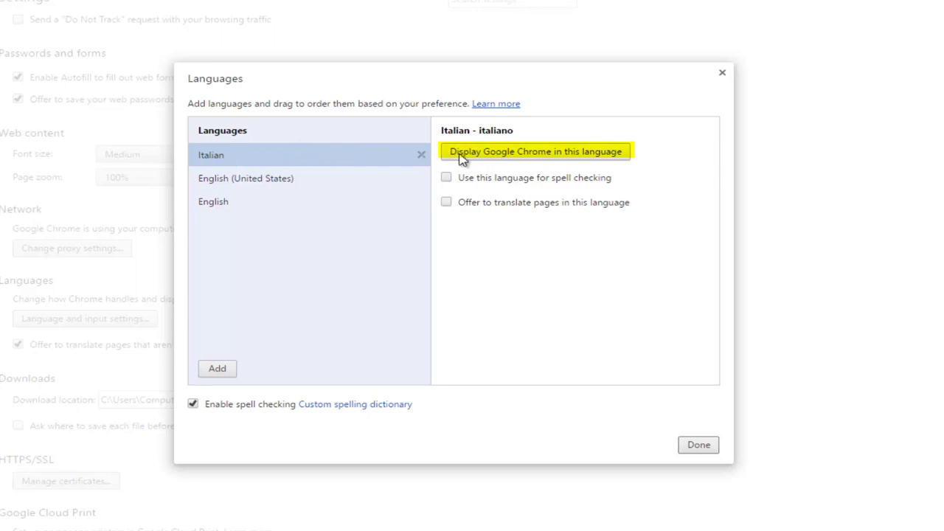
pyautogui.click(528, 152)
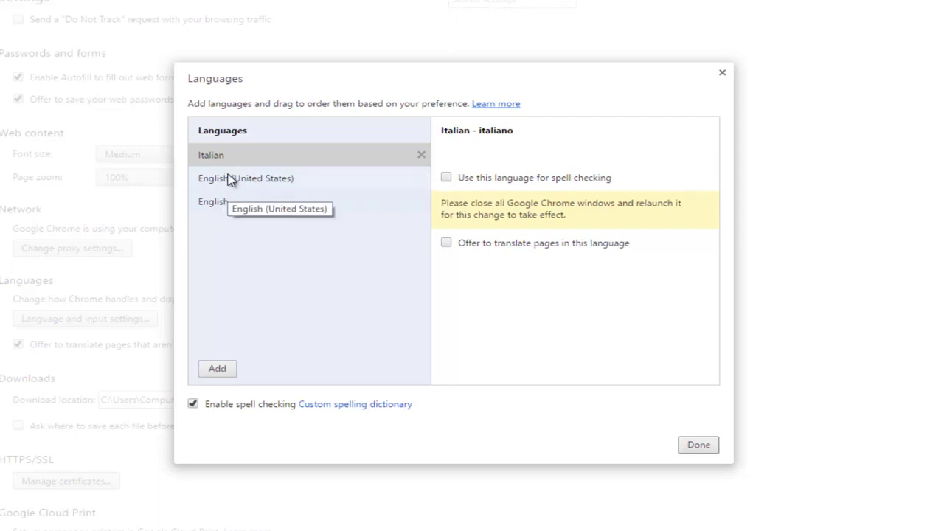
# Close the Languages dialog and Chrome, then search 'chrome' in Start to relaunch it.
pyautogui.click(699, 447)
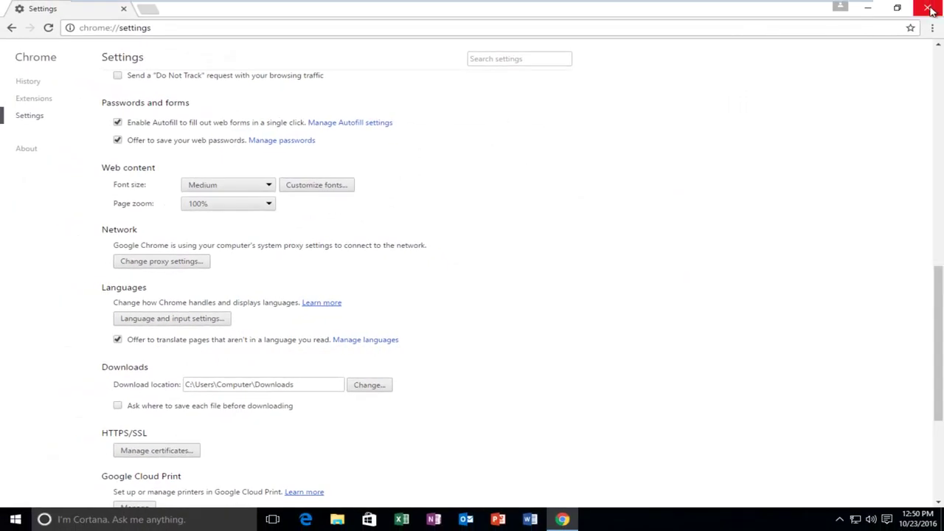
pyautogui.click(930, 11)
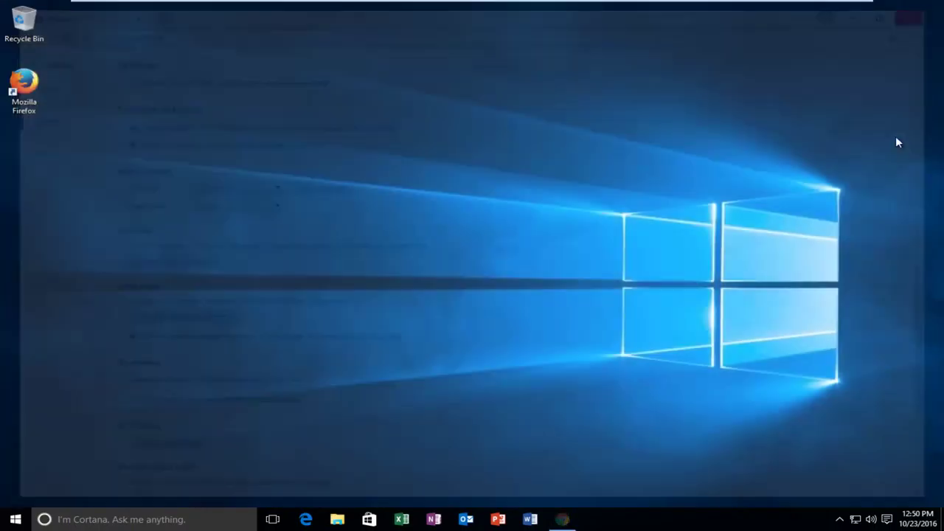
pyautogui.click(15, 519)
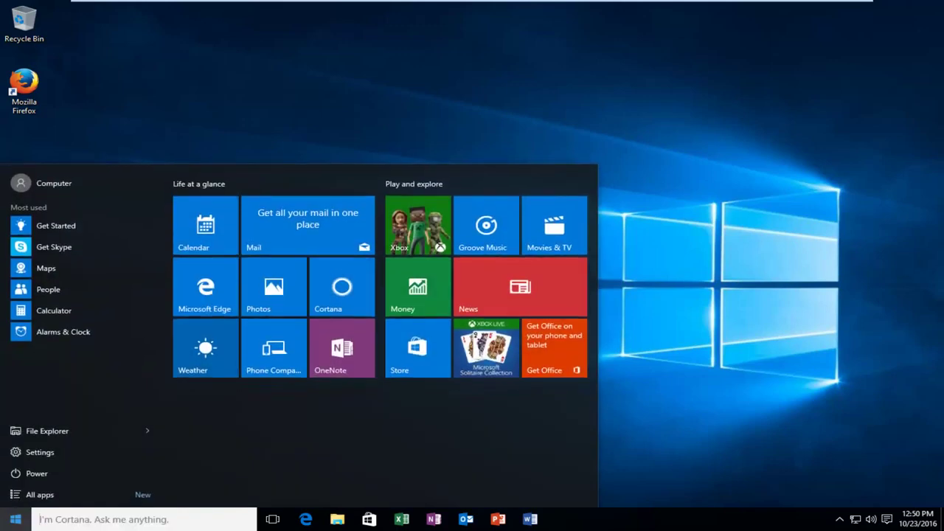
pyautogui.write('c')
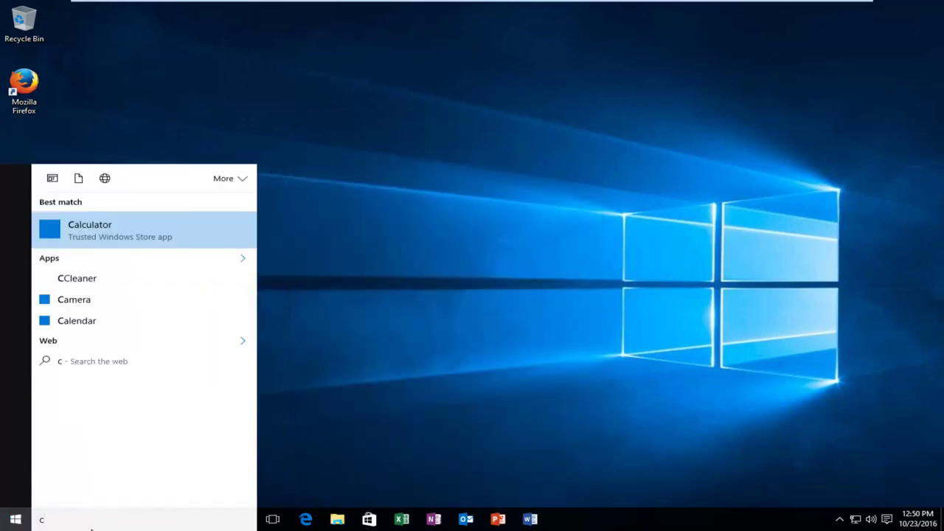
pyautogui.write('hrome')
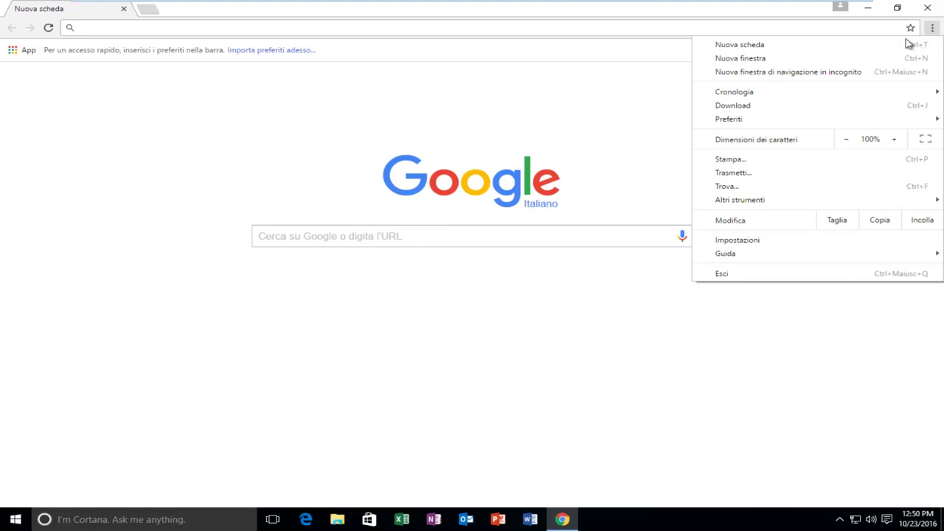
# Dismiss the open menu to reveal the Italian 'Nuova scheda' new tab page.
pyautogui.click(357, 152)
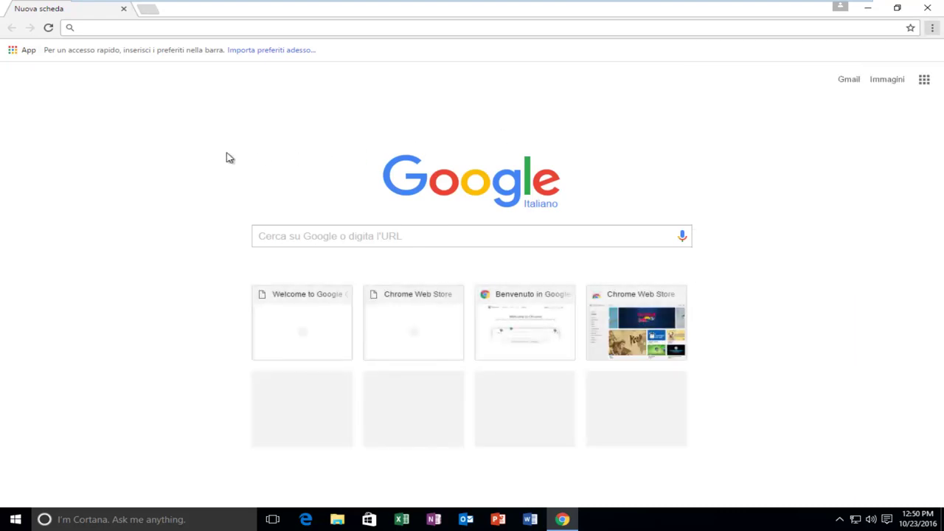